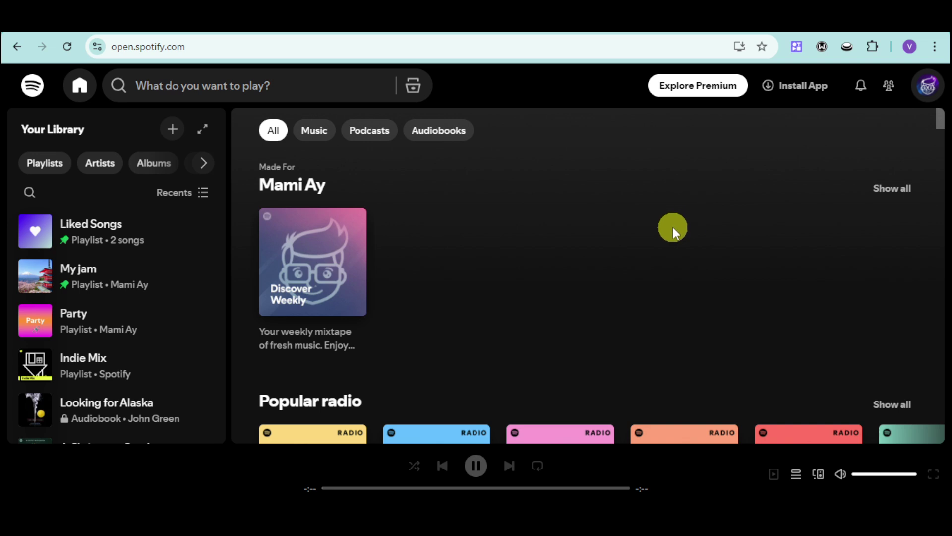
Open the account menu from the profile avatar to reach the account overview
{"action": "left_click", "coordinate": [928, 86]}
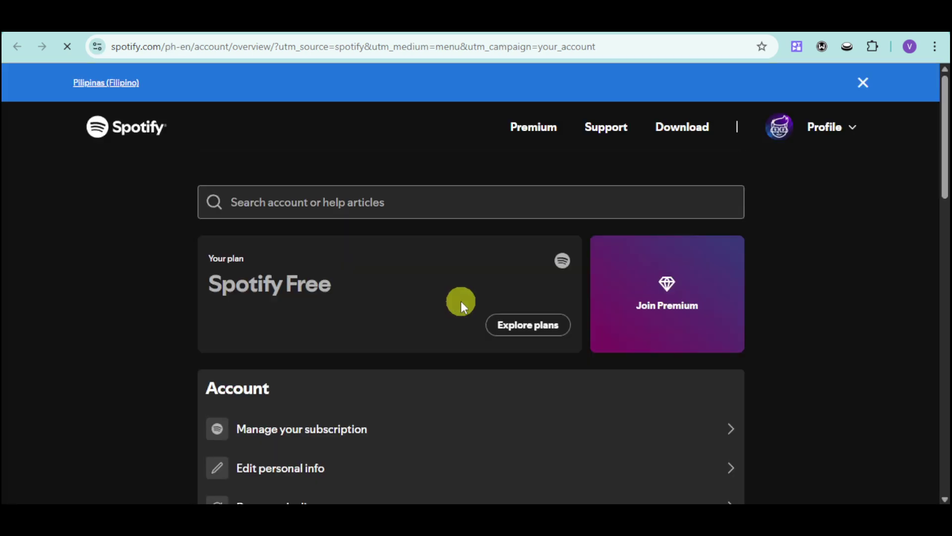
{"action": "scroll", "coordinate": [554, 385], "scroll_direction": "down", "scroll_amount": 3}
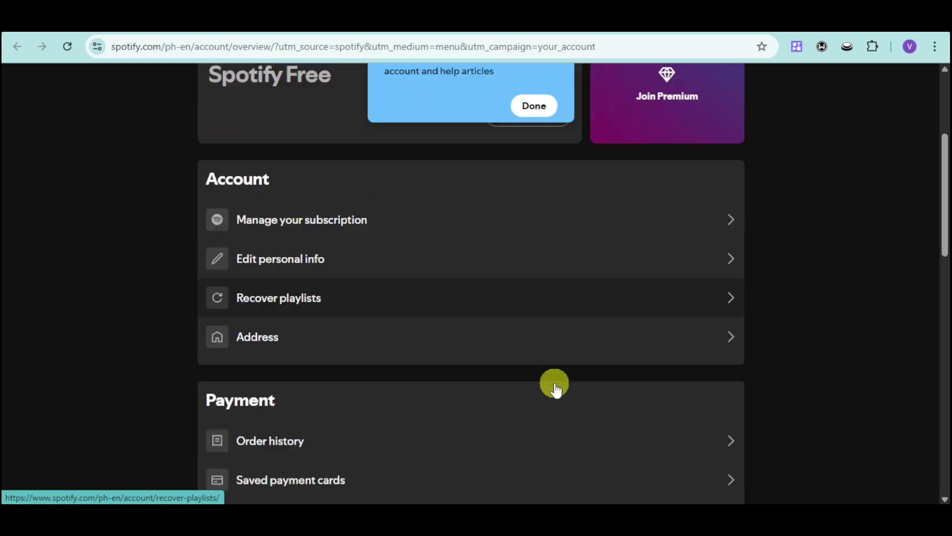
{"action": "scroll", "coordinate": [504, 334], "scroll_direction": "down", "scroll_amount": 3}
{"action": "scroll", "coordinate": [530, 344], "scroll_direction": "down", "scroll_amount": 2}
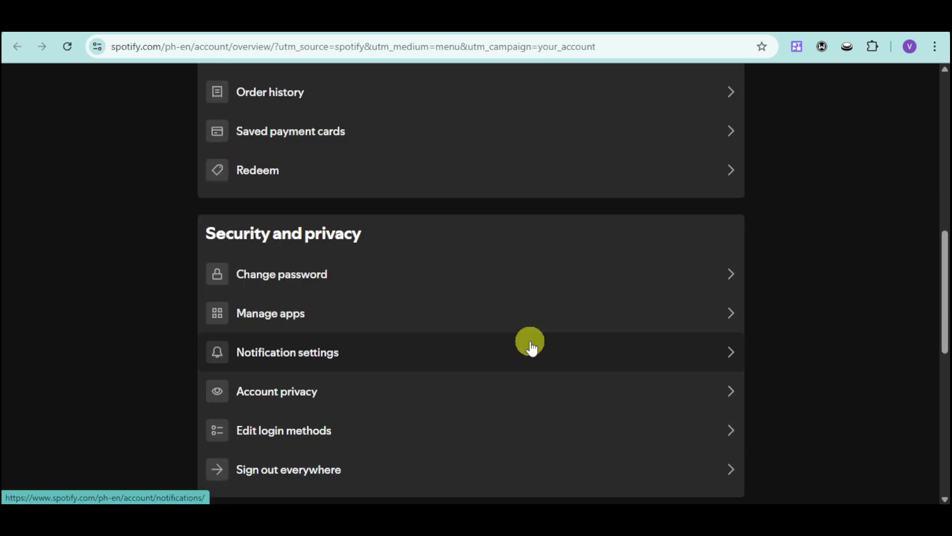
{"action": "scroll", "coordinate": [530, 343], "scroll_direction": "up", "scroll_amount": 4}
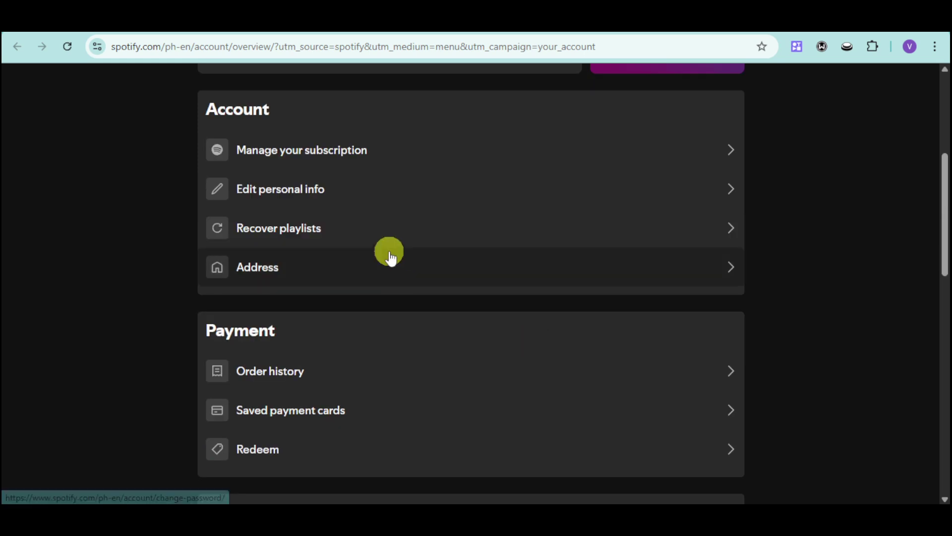
Open the Edit personal info form, which shows Country or region set to USA
{"action": "left_click", "coordinate": [336, 199]}
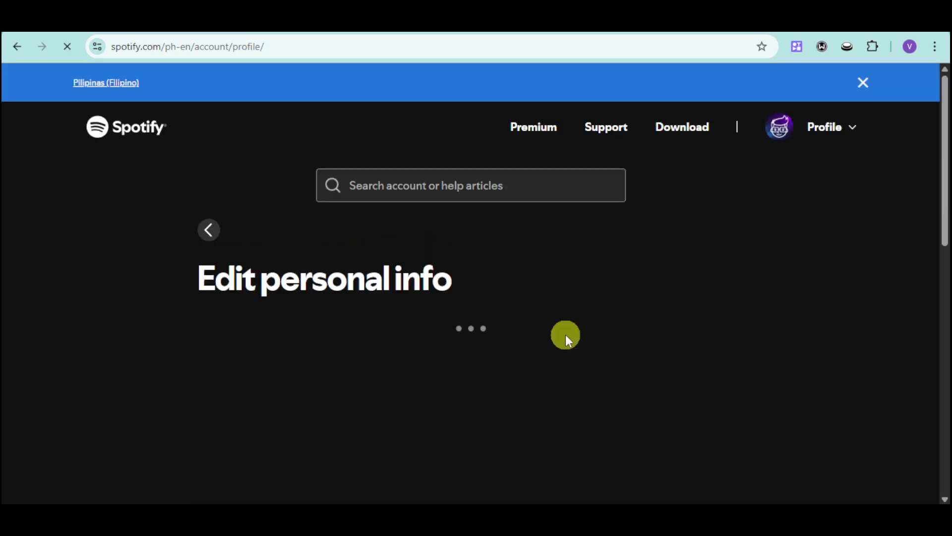
{"action": "scroll", "coordinate": [566, 334], "scroll_direction": "down", "scroll_amount": 2}
{"action": "scroll", "coordinate": [565, 333], "scroll_direction": "down", "scroll_amount": 2}
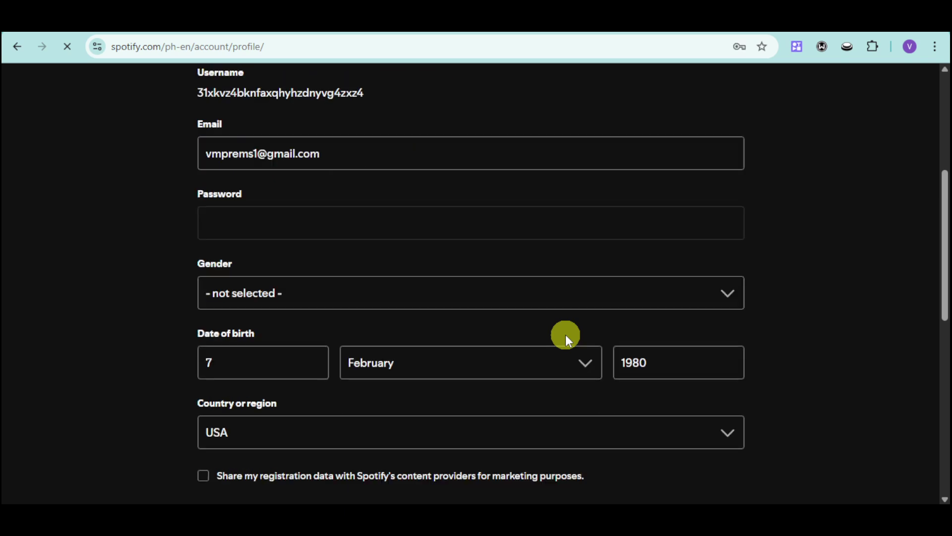
{"action": "scroll", "coordinate": [565, 334], "scroll_direction": "down", "scroll_amount": 1}
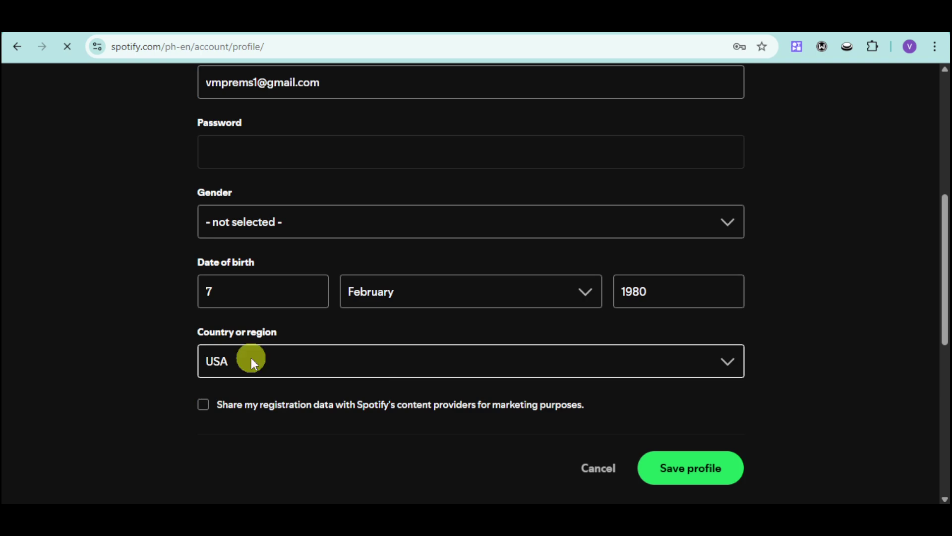
Select Philippines in the Country or region dropdown
{"action": "left_click", "coordinate": [310, 370]}
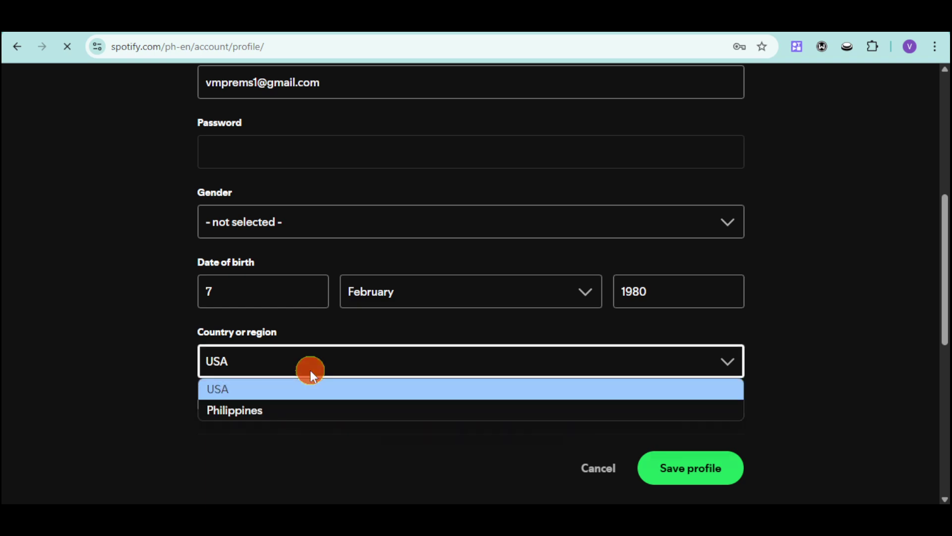
{"action": "left_click", "coordinate": [289, 411]}
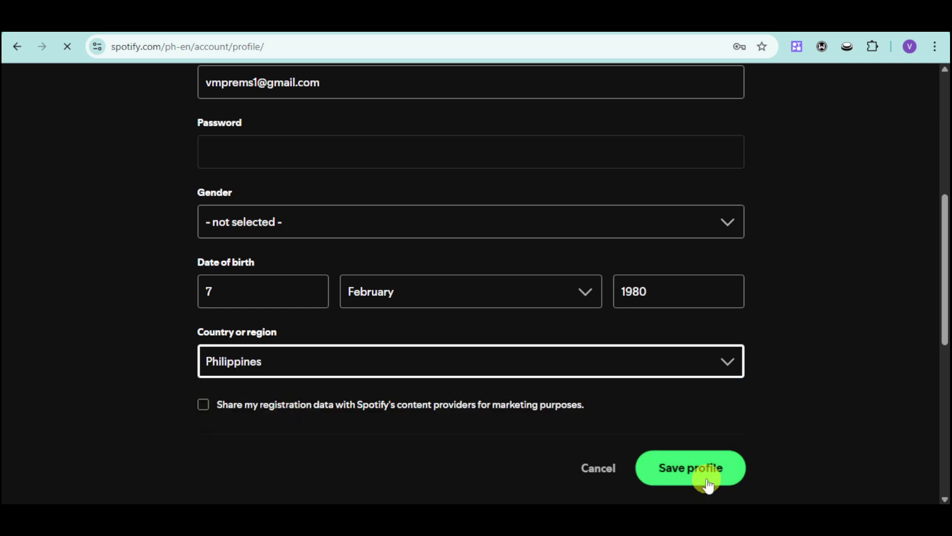